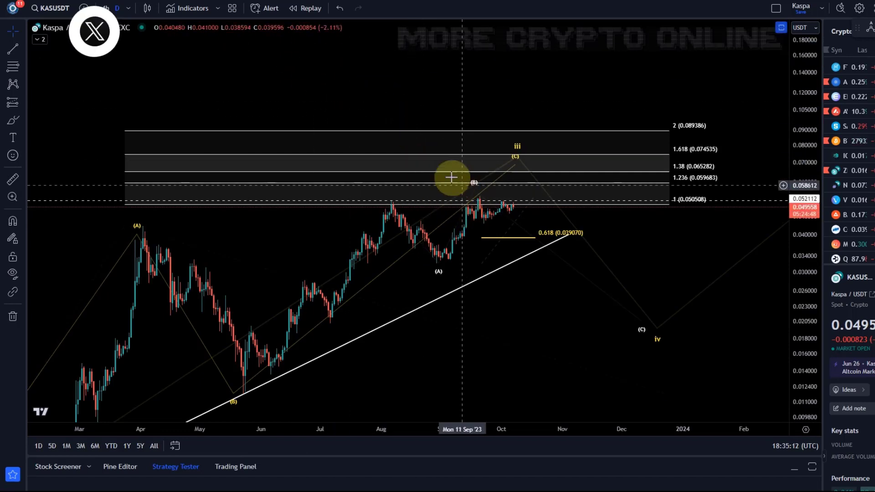
- Apply the "wave 4 retracements, yellow" template to the yellow Fib retracement below the current price
left_click_drag(545, 327, 501, 272)
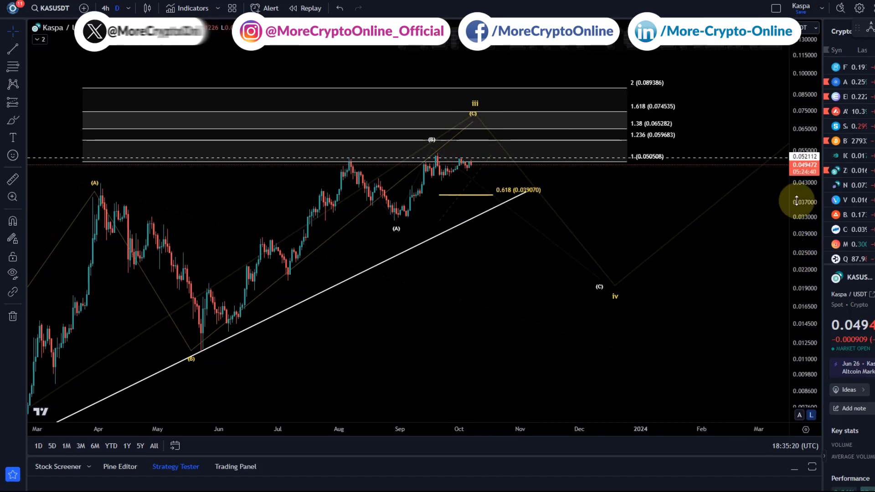
left_click_drag(797, 200, 796, 73)
left_click_drag(585, 146, 612, 208)
left_click_drag(813, 233, 805, 154)
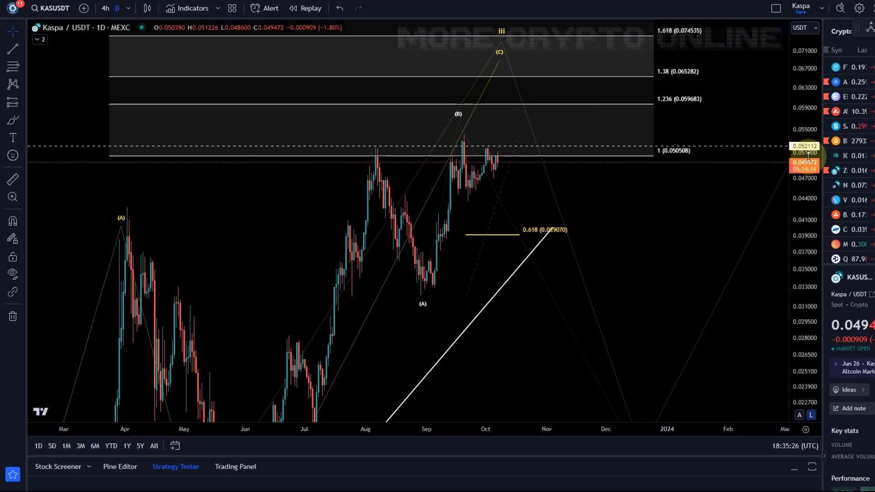
left_click(474, 152)
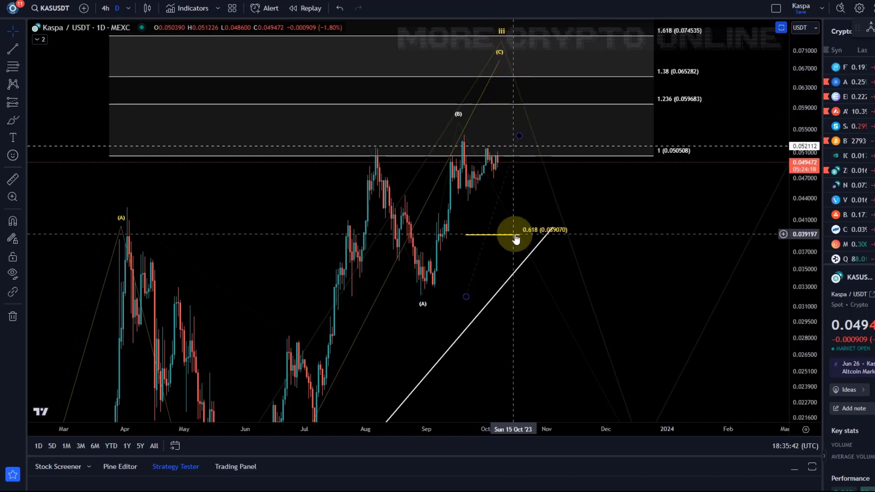
left_click(537, 235)
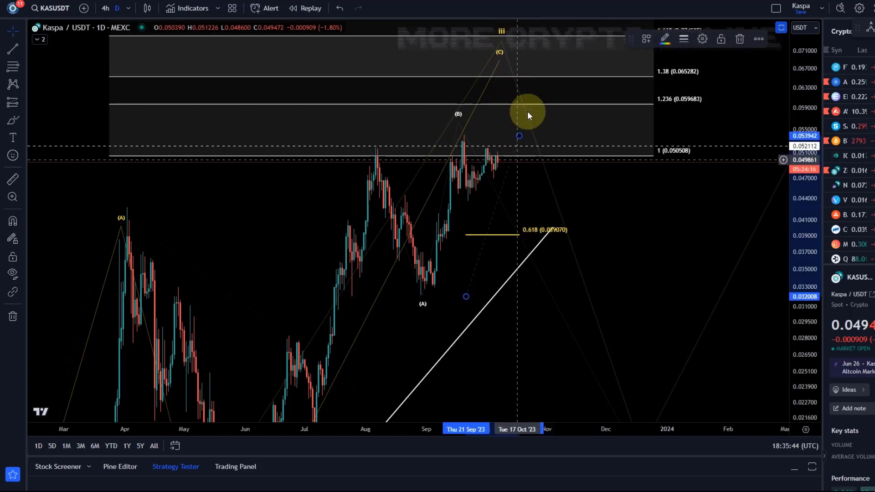
left_click(644, 39)
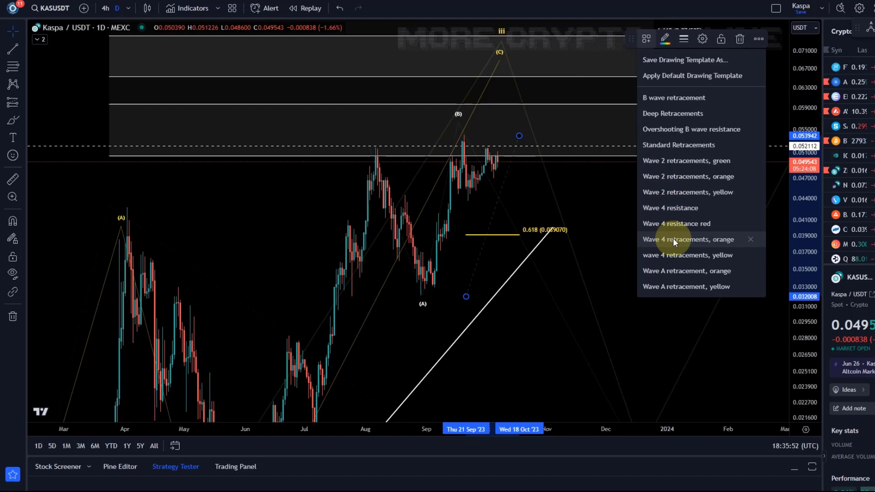
left_click(663, 255)
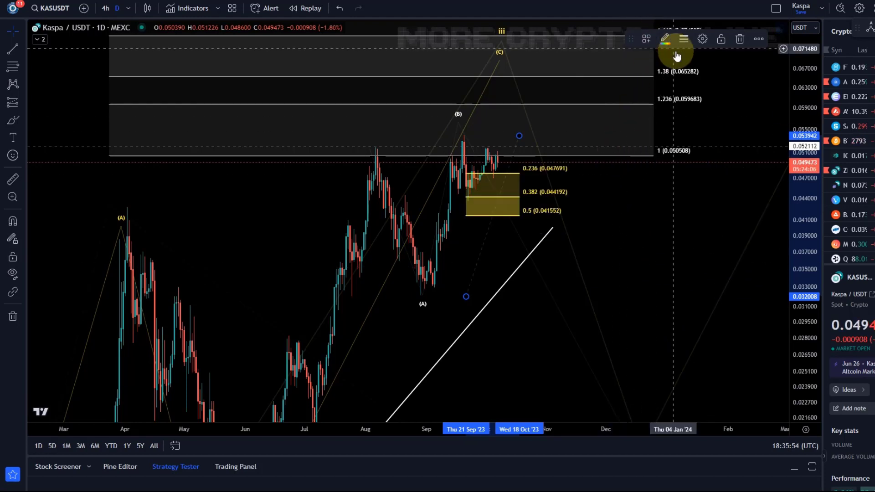
- Turn off the 0.236 and 0.382 levels of the yellow Fib retracement so only the 0.5 level is drawn
left_click(693, 40)
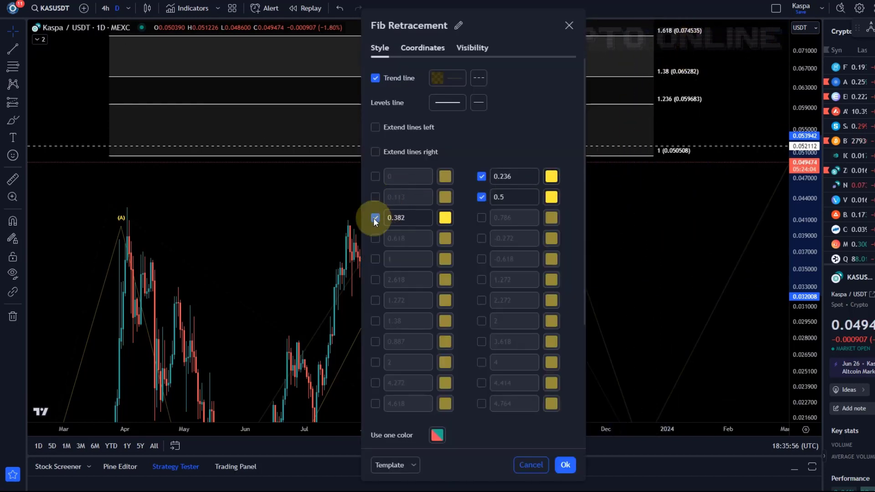
scroll(467, 230, "down", 4)
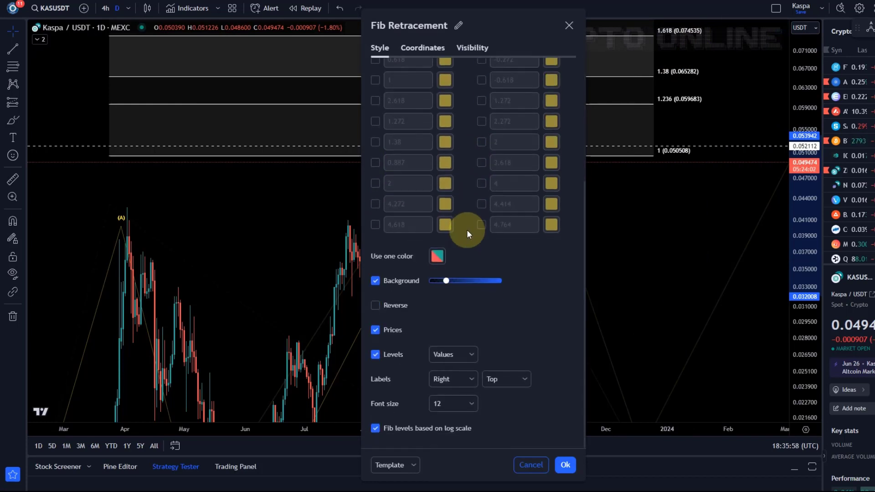
left_click(566, 464)
left_click(650, 244)
- Examine the daily wave count from i to v against the white trend line and the projected wave iv low
left_click_drag(642, 267, 625, 326)
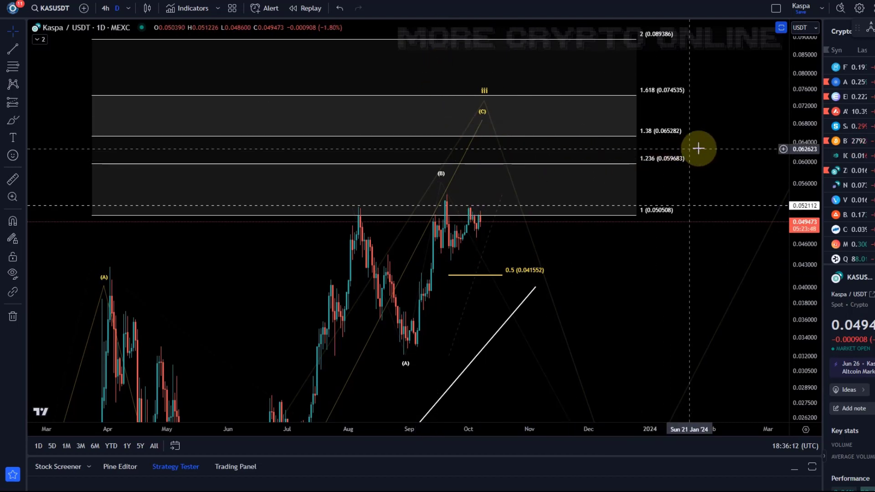
left_click_drag(804, 182, 816, 341)
scroll(675, 273, "down", 10)
left_click_drag(447, 276, 278, 120)
left_click_drag(802, 106, 776, 281)
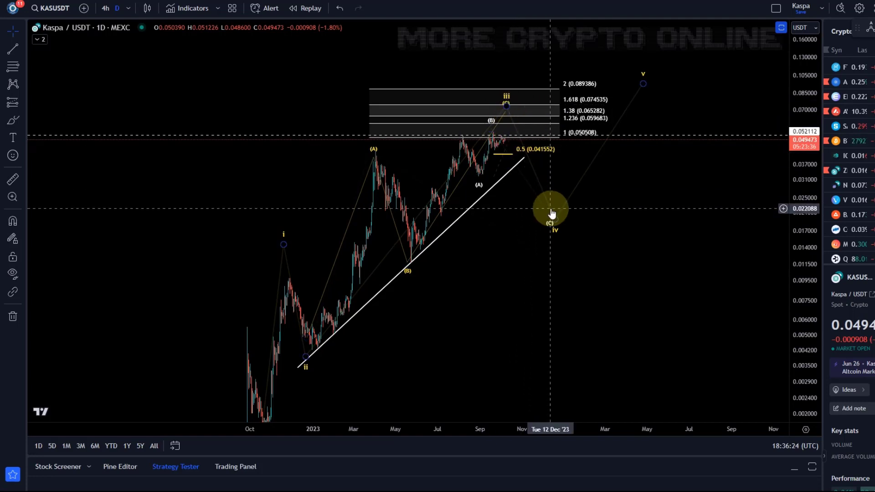
left_click_drag(643, 243, 746, 198)
scroll(721, 303, "up", 4)
left_click_drag(716, 310, 658, 235)
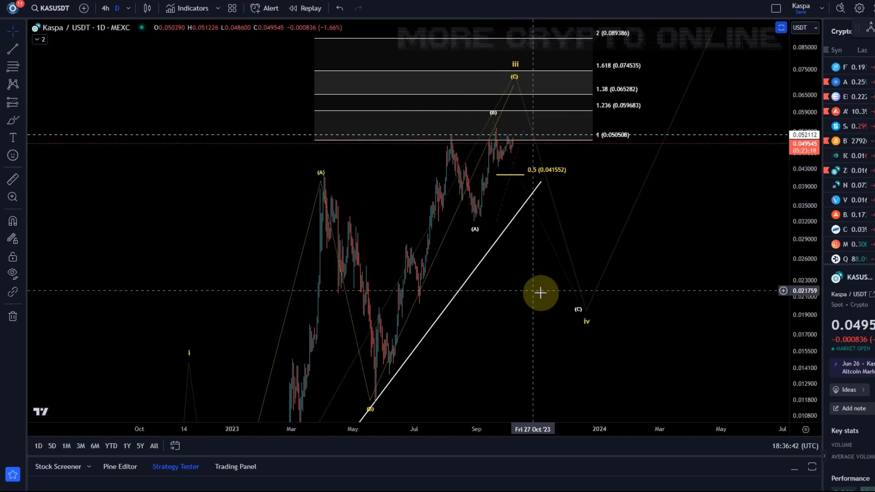
- Try placing the yellow wave iii marker on the August high at about 0.0537
left_click_drag(519, 63, 450, 130)
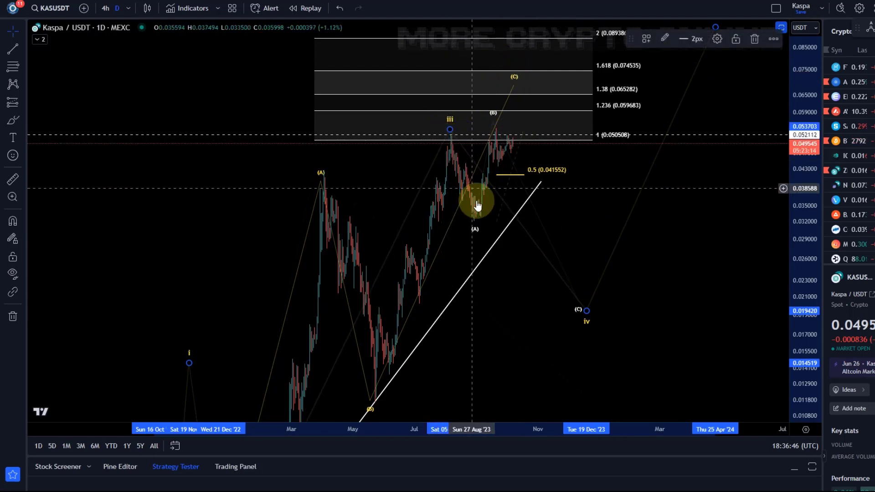
left_click_drag(451, 129, 514, 64)
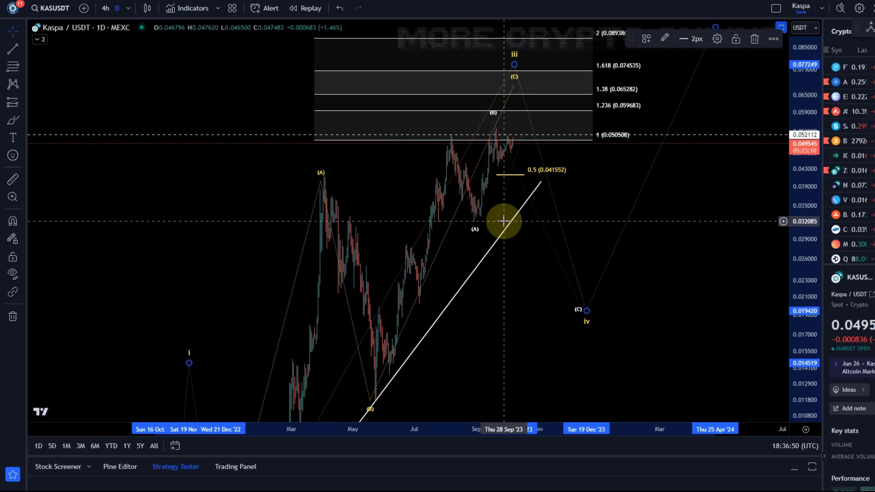
left_click_drag(511, 152, 631, 257)
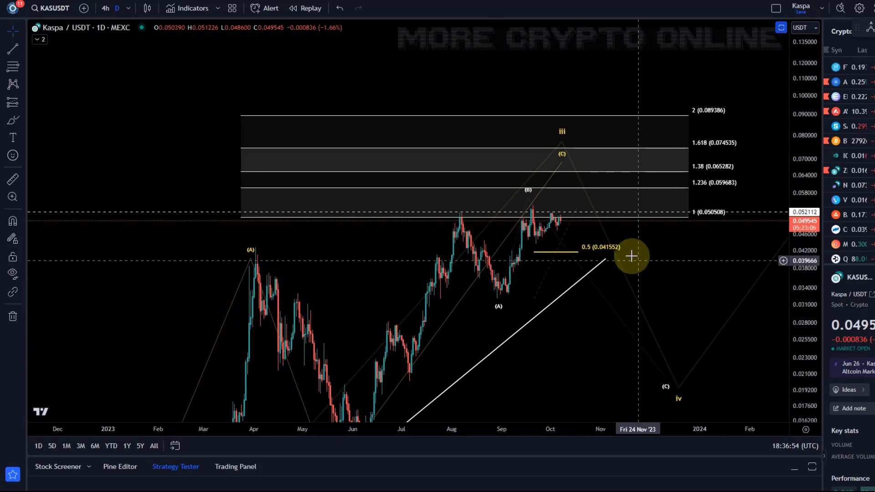
- Make Elliott Impulse Wave (12345) the current pattern drawing tool in place of Elliott Correction Wave (ABC)
left_click(600, 252)
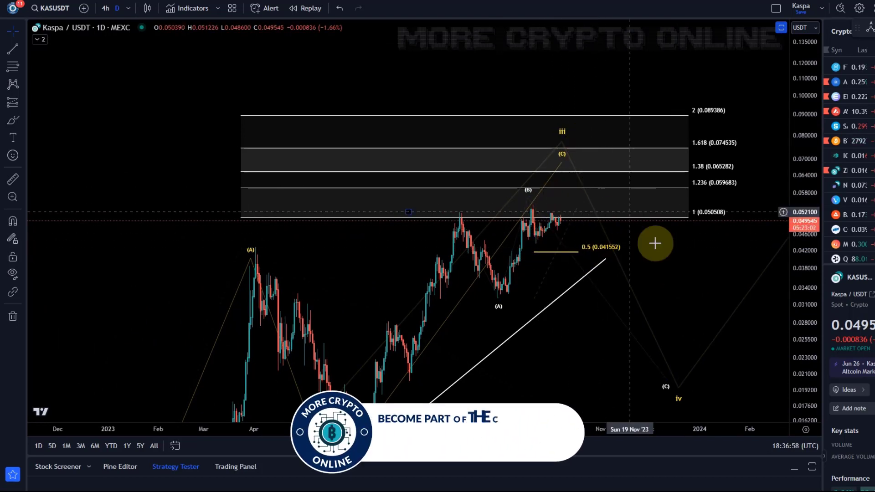
scroll(803, 226, "up", 5)
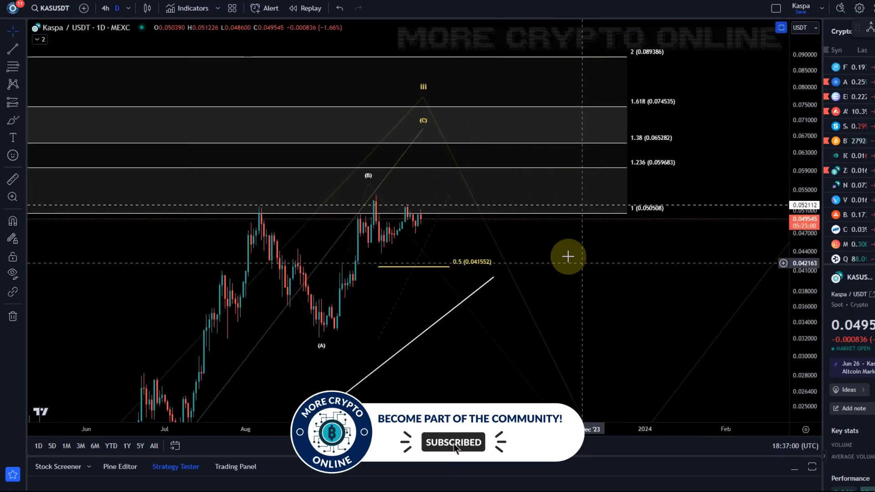
scroll(415, 278, "up", 2)
left_click_drag(299, 315, 346, 263)
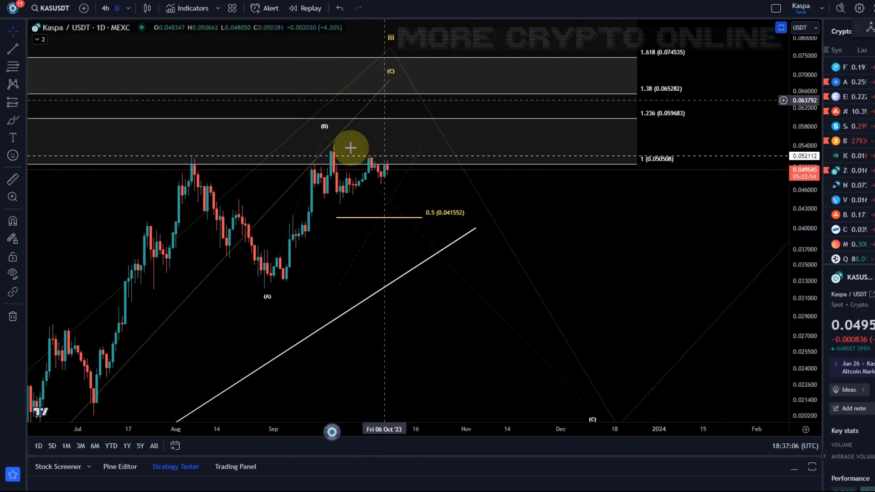
left_click(18, 83)
left_click(111, 252)
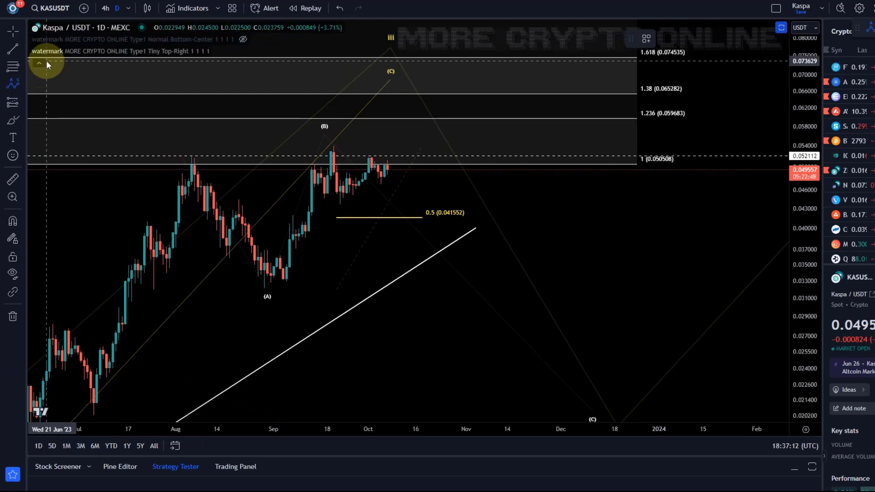
left_click(39, 64)
left_click(22, 84)
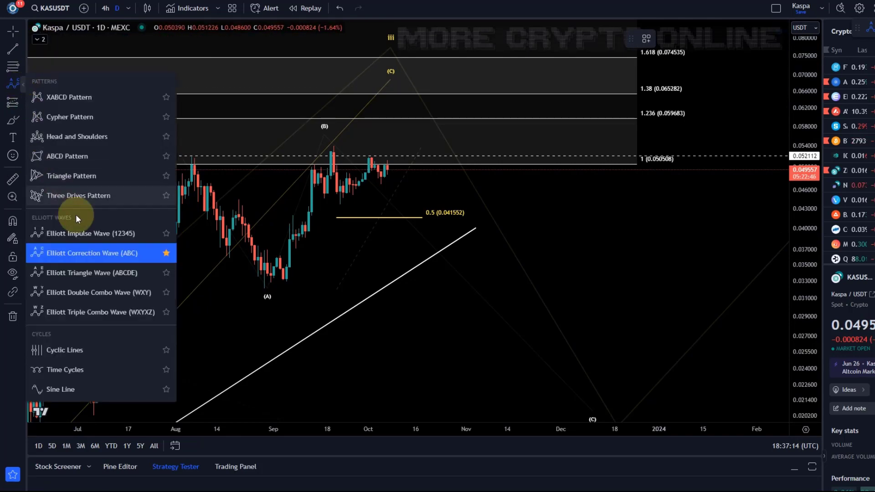
left_click(146, 228)
key("Escape")
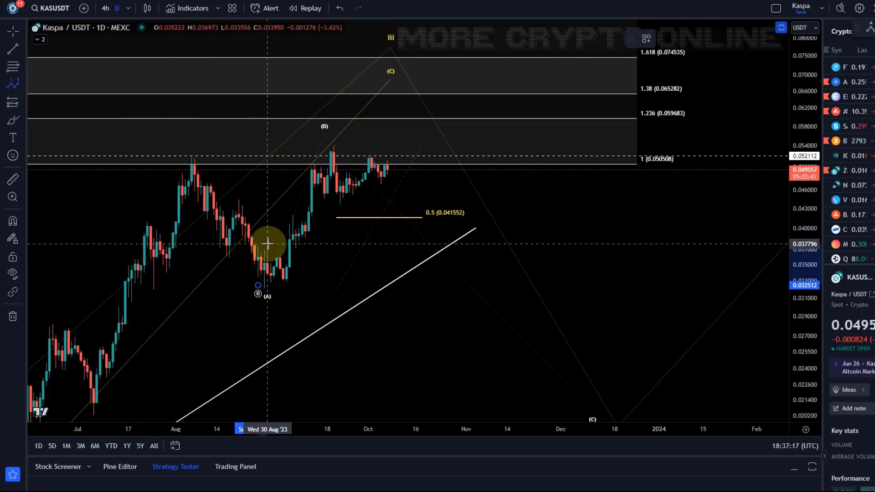
- Switch the KASUSDT chart to the 4h timeframe and bring the September and October price action into view
left_click(108, 11)
scroll(228, 78, "down", 5)
right_click(603, 261)
left_click_drag(603, 261, 385, 314)
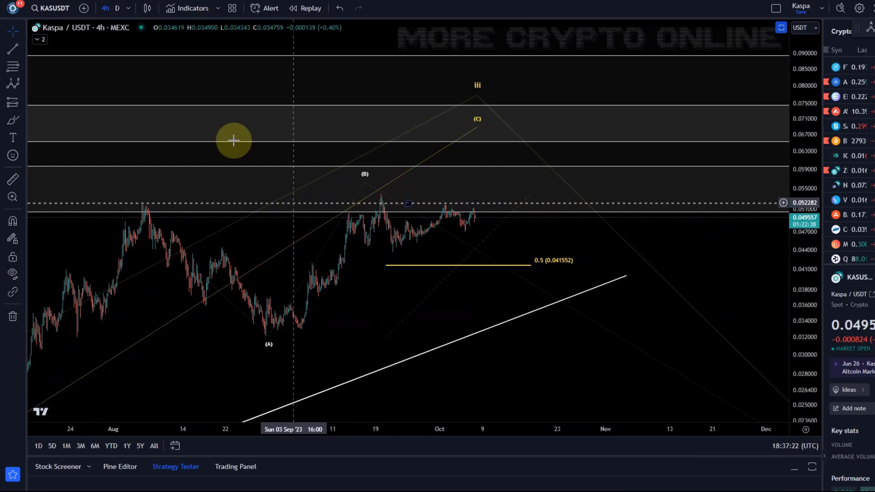
- Draw an Elliott impulse wave from the late-August low, with points 1 to 5 at about 0.0370, 0.0336, 0.0546, 0.0443 and 0.0594
left_click(13, 83)
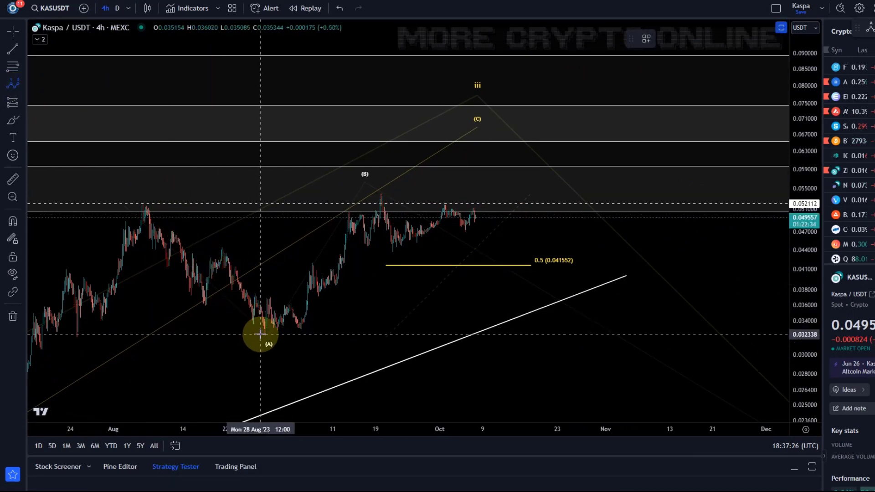
left_click(260, 334)
left_click(265, 297)
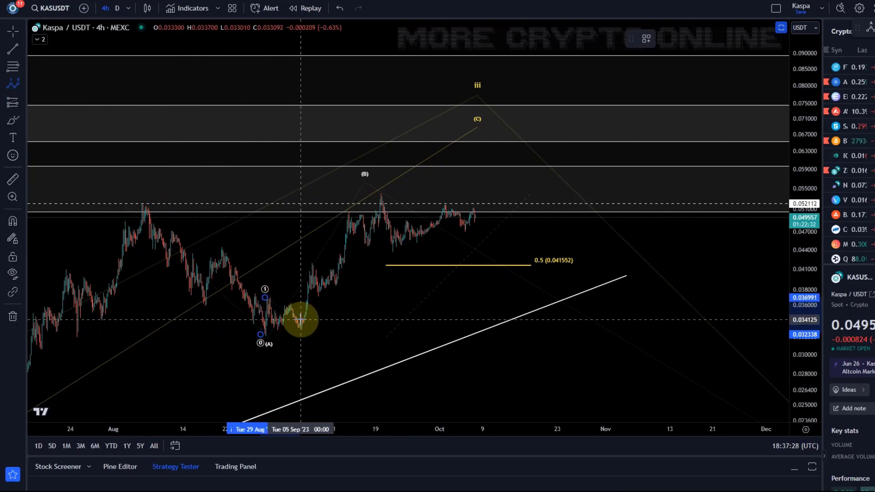
left_click(301, 324)
left_click(375, 200)
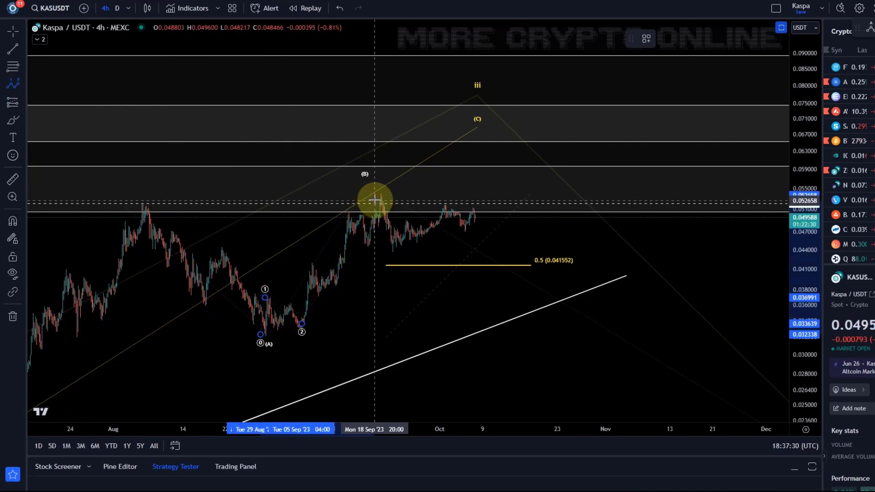
left_click(405, 248)
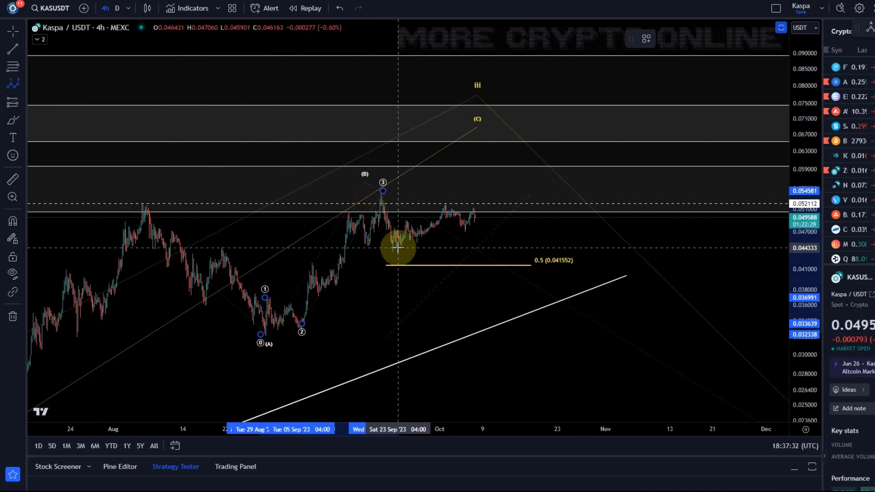
left_click(398, 247)
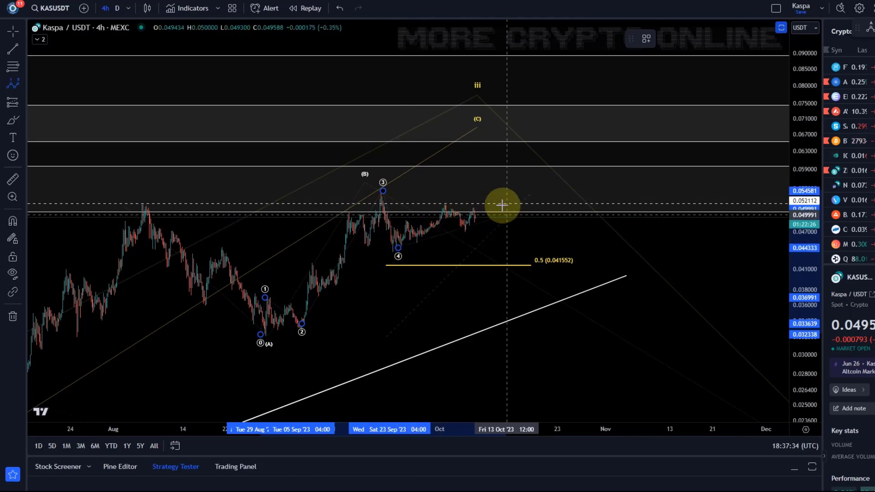
left_click(480, 167)
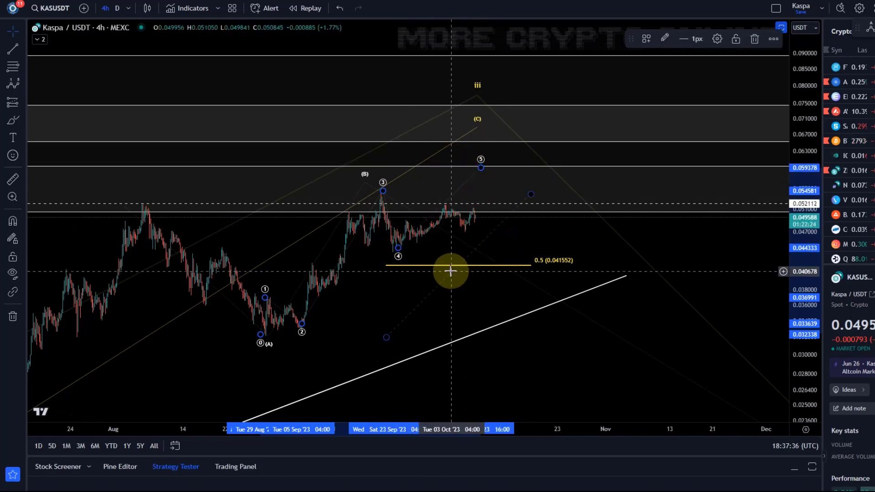
- Colour the new Elliott impulse wave yellow
left_click(664, 40)
left_click(685, 74)
left_click(511, 288)
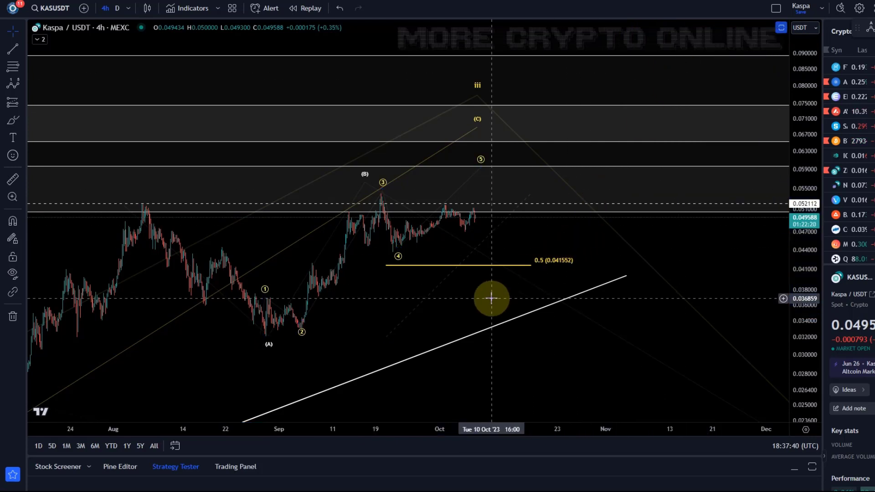
- Lower the yellow (C) marker slightly and move the wave iii marker to about 0.0712 on 9 October
left_click_drag(478, 126, 484, 145)
left_click_drag(477, 96, 486, 118)
left_click_drag(798, 311, 781, 178)
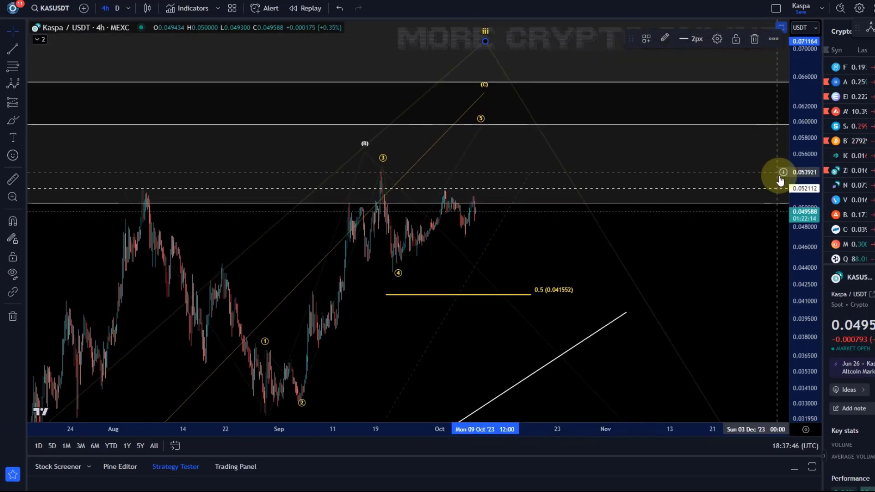
- Move point 4 of the yellow impulse wave to about 0.0436 on 23 September
left_click_drag(421, 370, 309, 322)
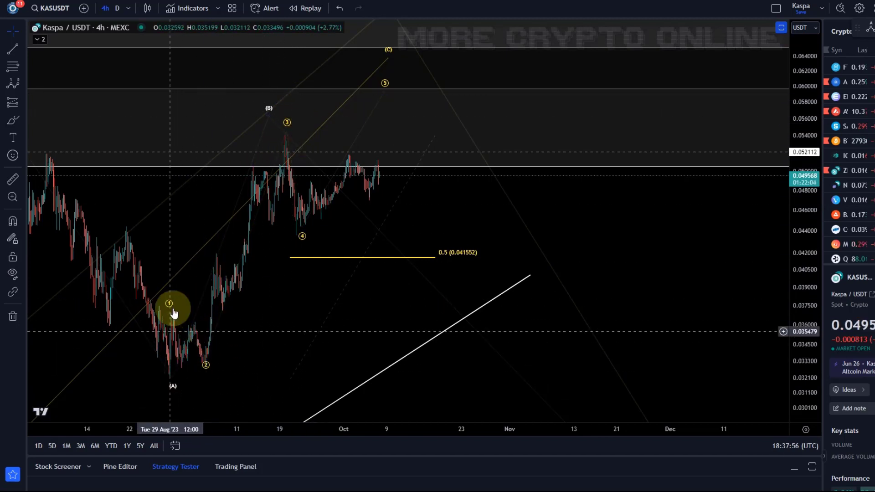
left_click(301, 230)
left_click(296, 239)
left_click(304, 242)
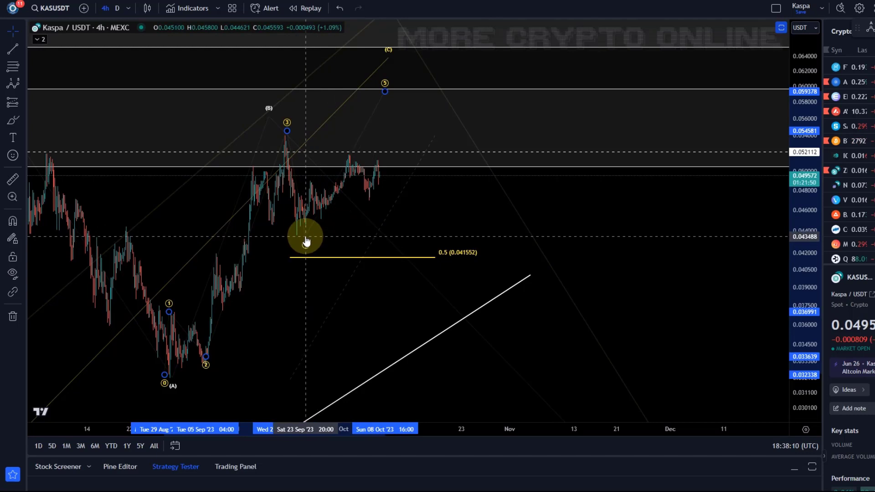
left_click(305, 240)
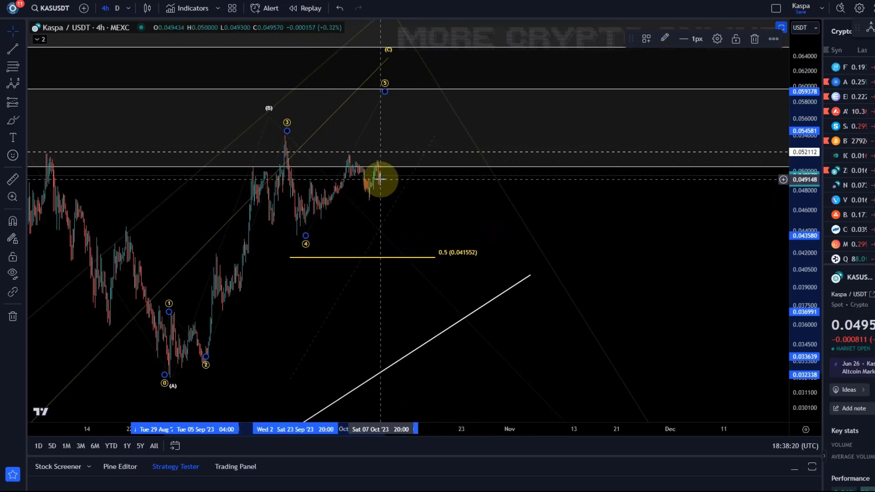
- Examine the 4h wave count against the white Fib extension levels from 1 to 2 and the projected wave iv
scroll(380, 178, "down", 2)
left_click_drag(798, 172, 559, 265)
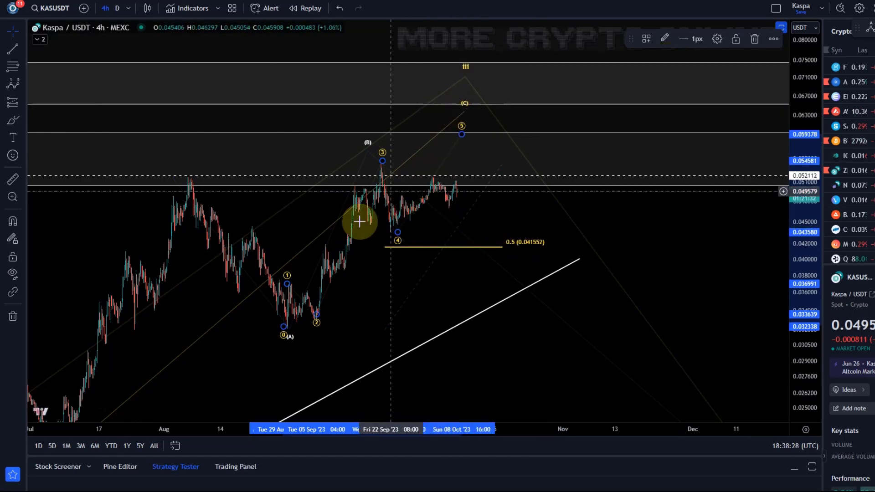
scroll(318, 197, "down", 5)
left_click_drag(798, 184, 797, 307)
left_click_drag(720, 297, 446, 281)
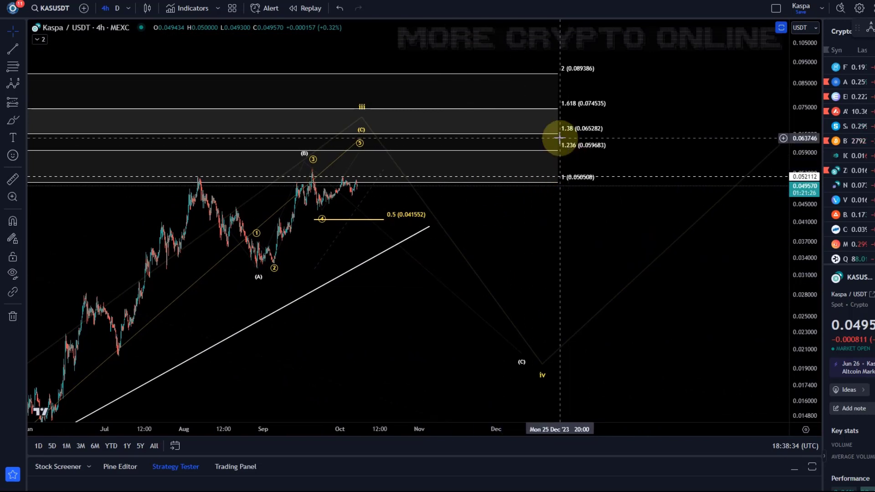
scroll(474, 232, "down", 2)
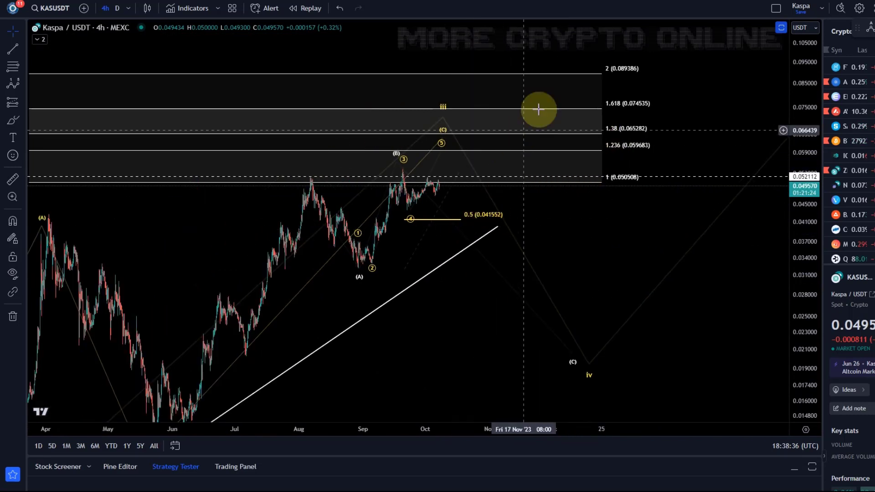
- Draw an Elliott impulse wave from the May low at about 0.0123 through about 0.0207, 0.0133, 0.0543 and 0.0282 to 0.0654 on 7 October
left_click_drag(435, 344, 507, 289)
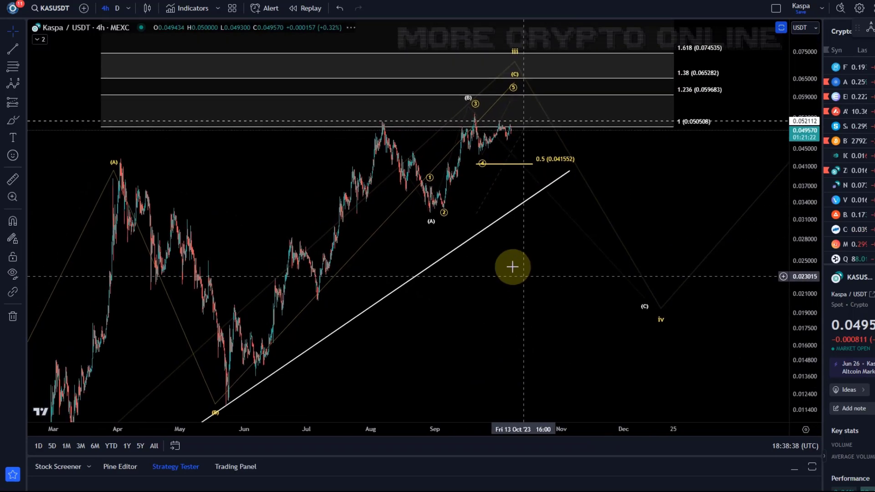
left_click(512, 156)
left_click_drag(483, 280, 466, 271)
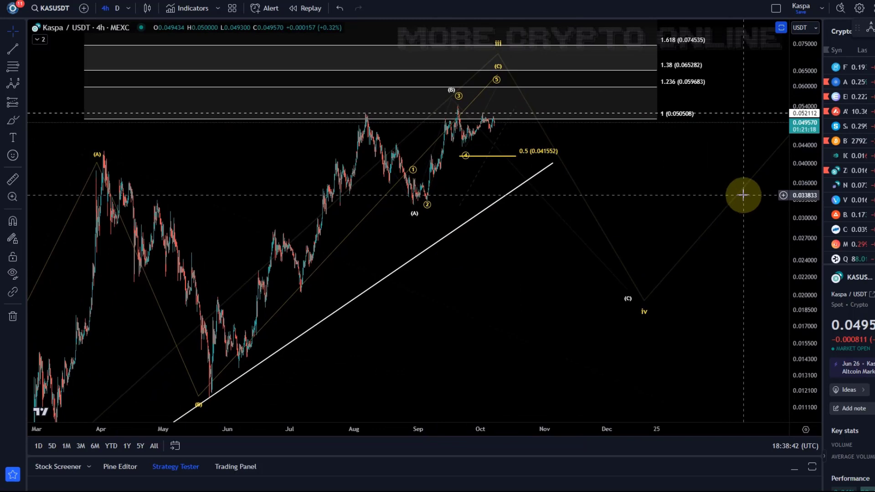
left_click_drag(803, 216, 811, 283)
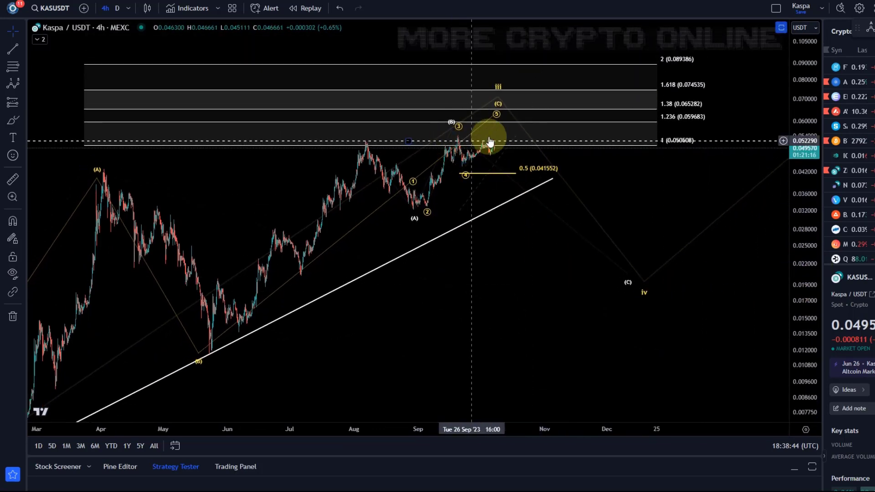
left_click(18, 97)
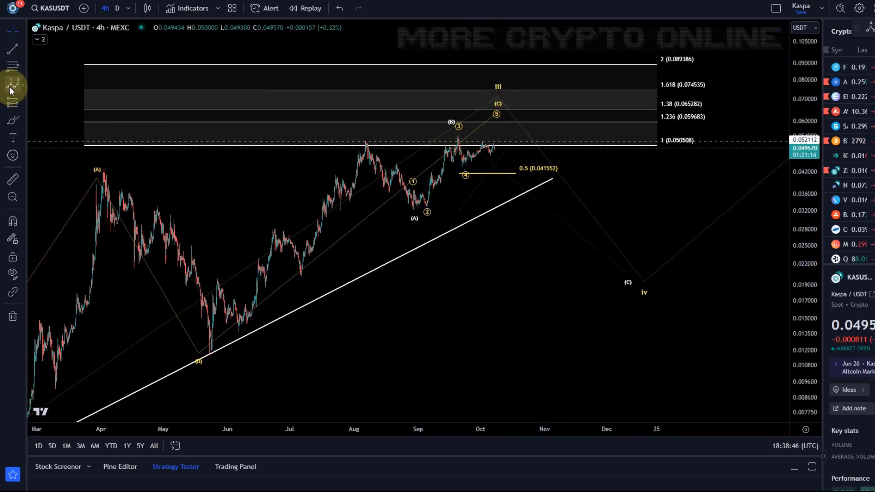
left_click(211, 346)
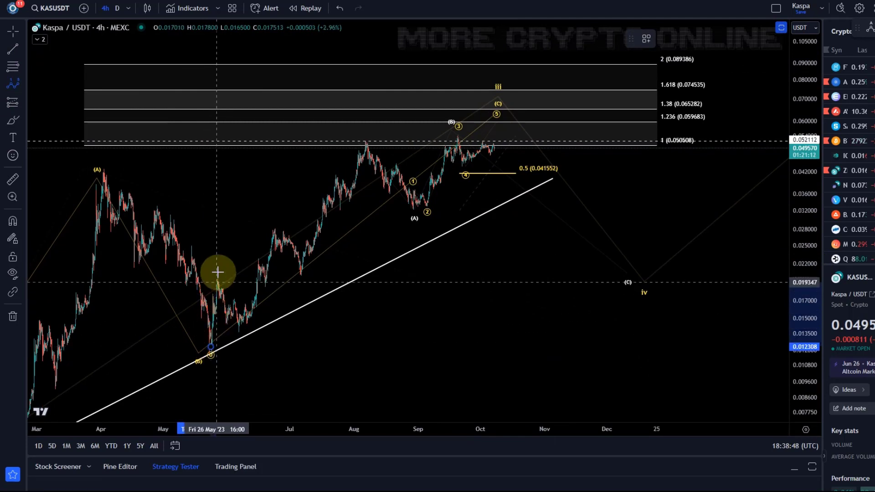
left_click(218, 272)
left_click(236, 336)
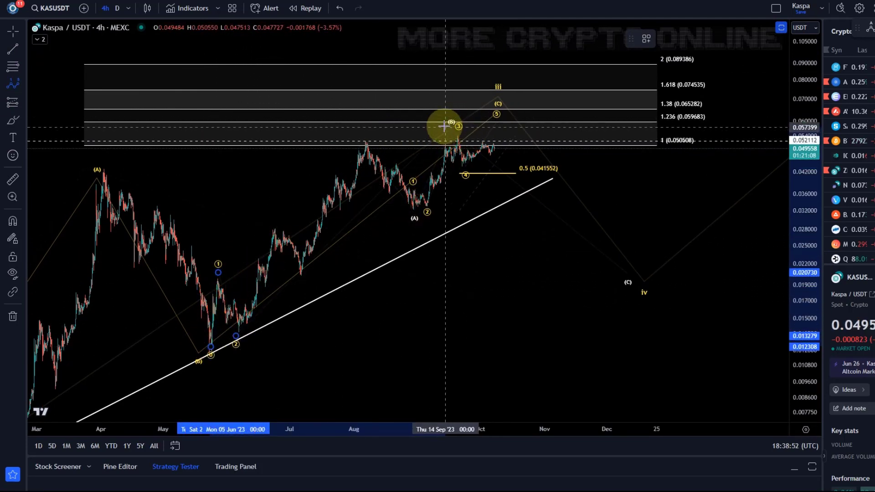
left_click(361, 136)
left_click(406, 226)
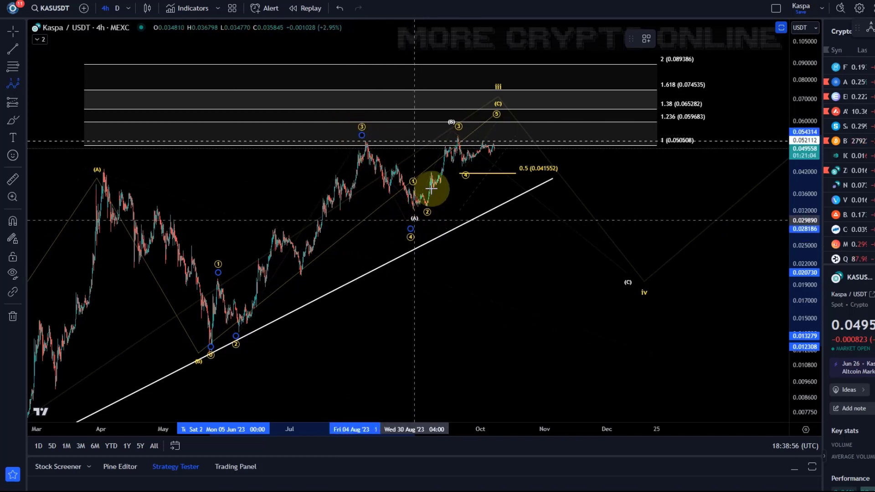
left_click(497, 100)
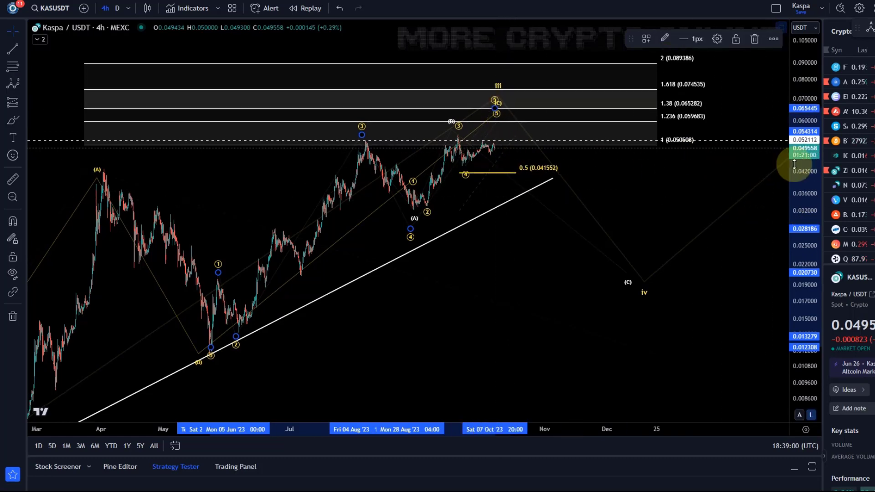
left_click_drag(794, 165, 793, 68)
left_click_drag(573, 273, 569, 386)
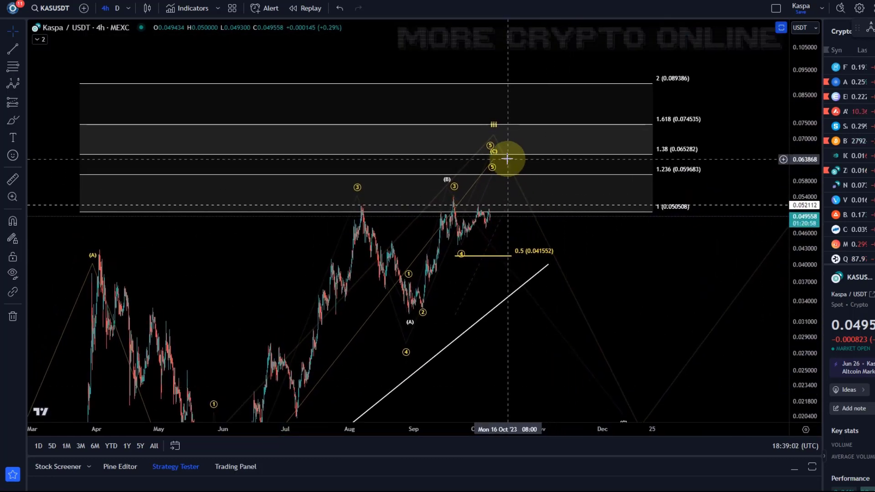
left_click_drag(501, 157, 504, 149)
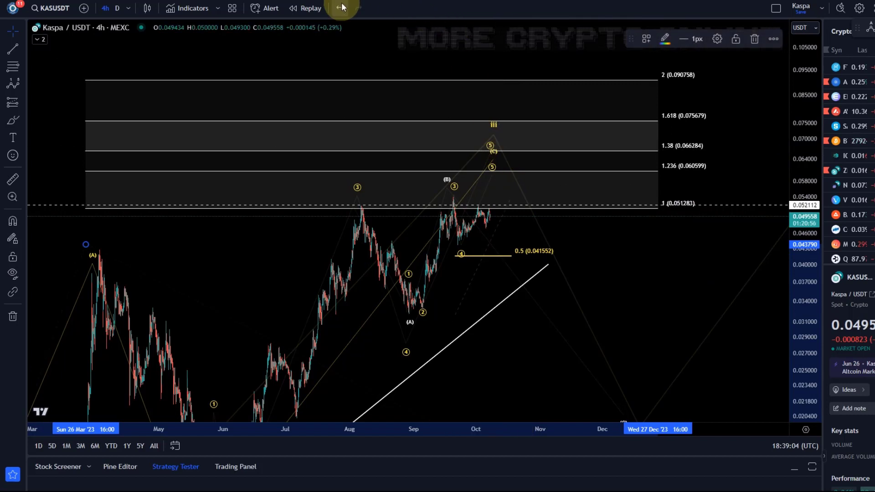
left_click(339, 8)
- Set the degree of the smaller yellow impulse wave starting at the late August low to Submicro
left_click(422, 315)
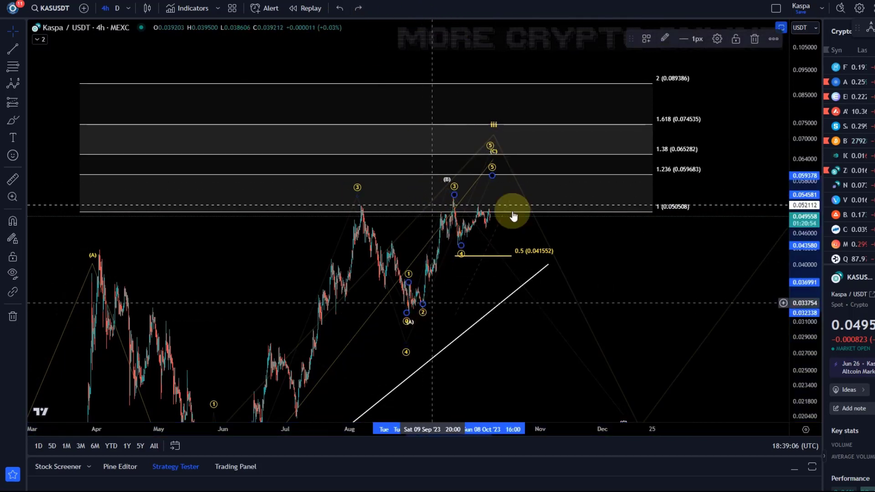
left_click(717, 38)
left_click(449, 277)
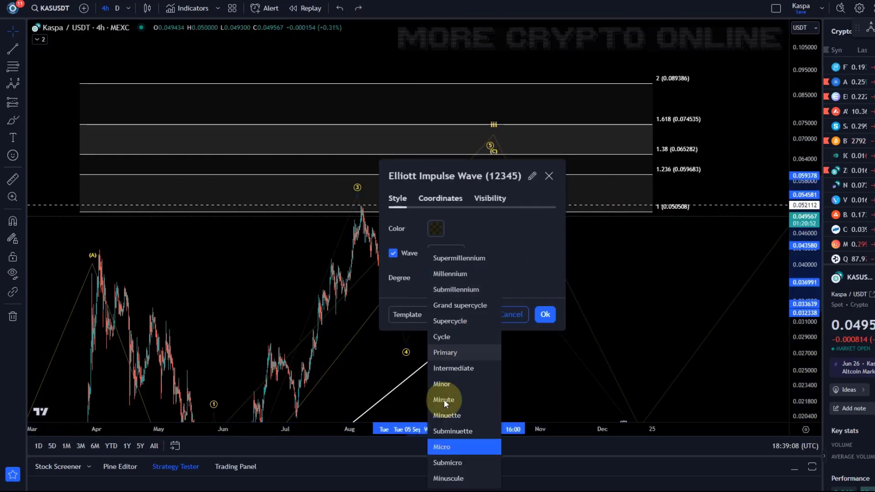
left_click(446, 461)
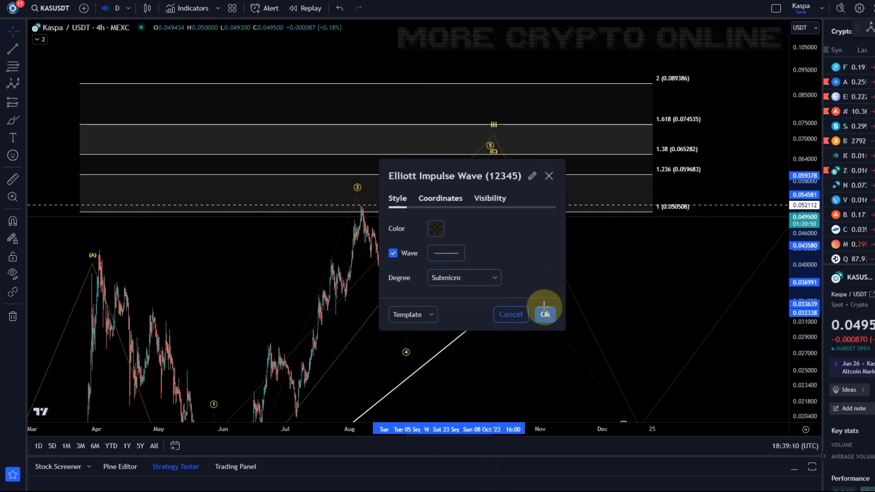
left_click(544, 308)
- Raise the yellow (C) marker to about 0.0688 and move circled point 4 of the larger impulse wave up to about 0.0305
left_click_drag(496, 157, 495, 142)
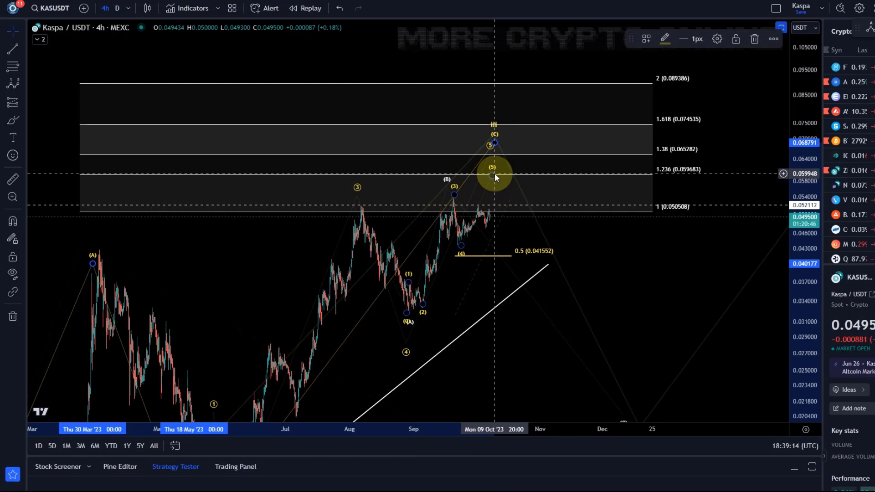
left_click_drag(494, 174, 486, 172)
left_click_drag(500, 348, 533, 276)
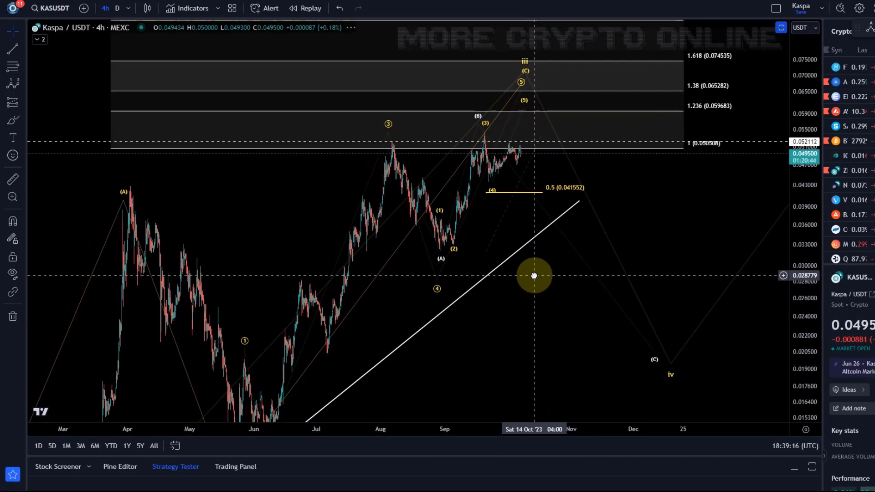
left_click(434, 285)
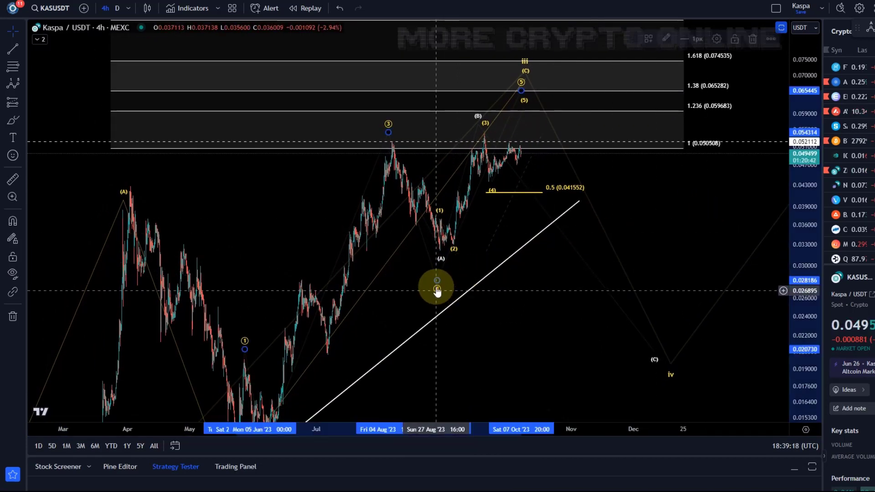
left_click_drag(491, 364, 496, 342)
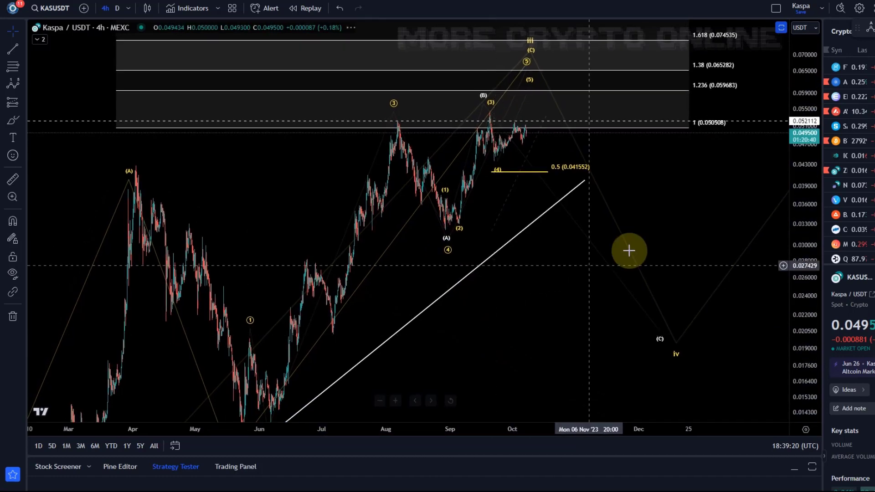
left_click_drag(800, 275, 719, 332)
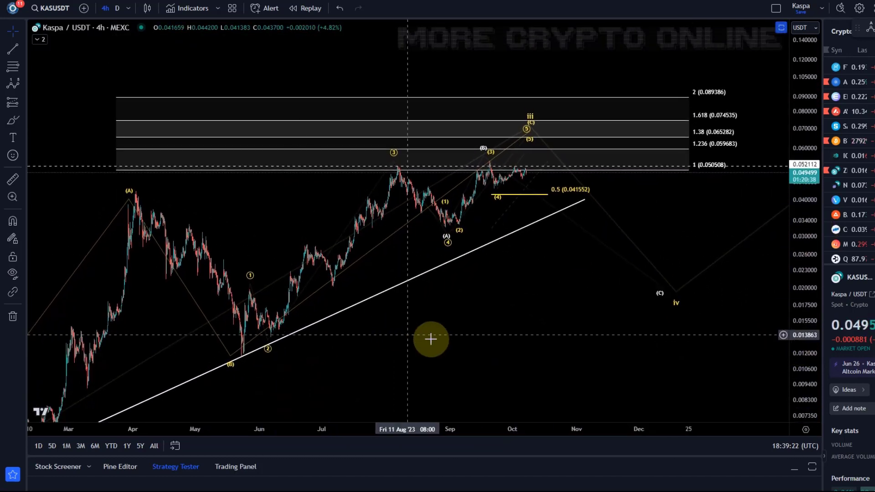
left_click_drag(441, 351, 451, 365)
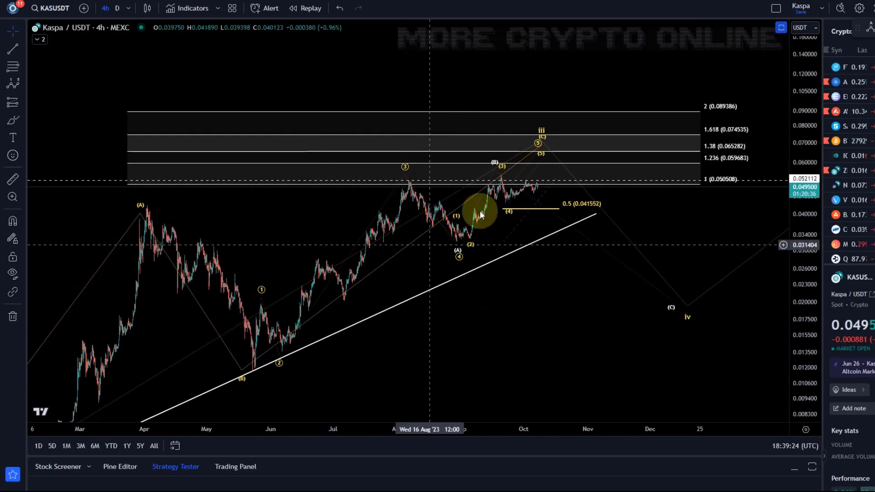